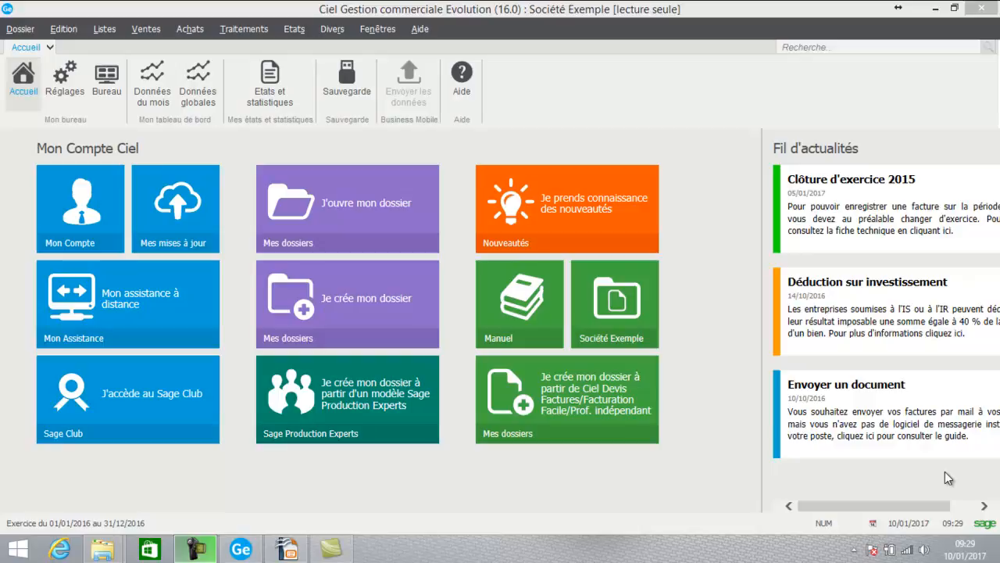
Open the DURAND SARL record from the prospect list and set its family to Distribution
click(107, 28)
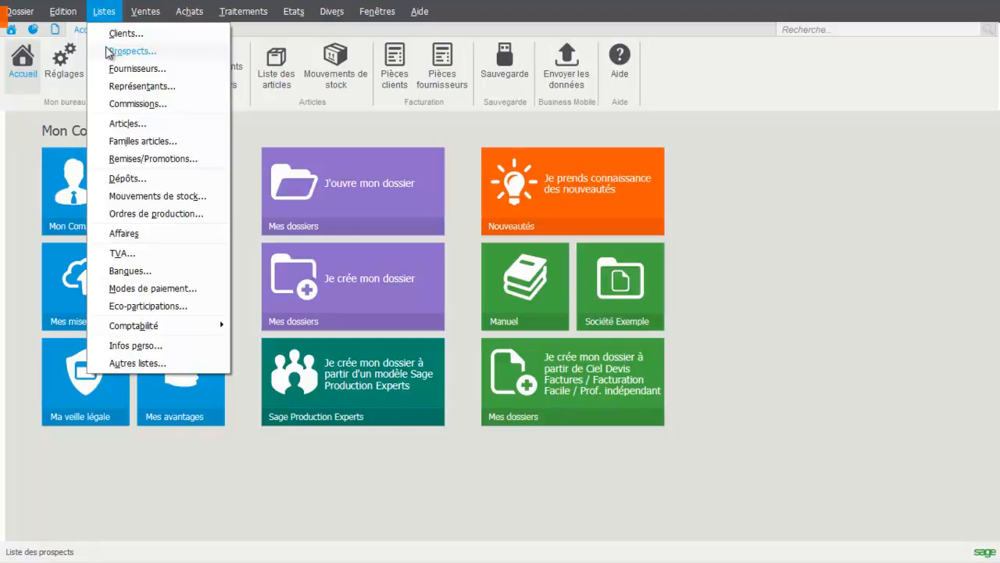
click(109, 52)
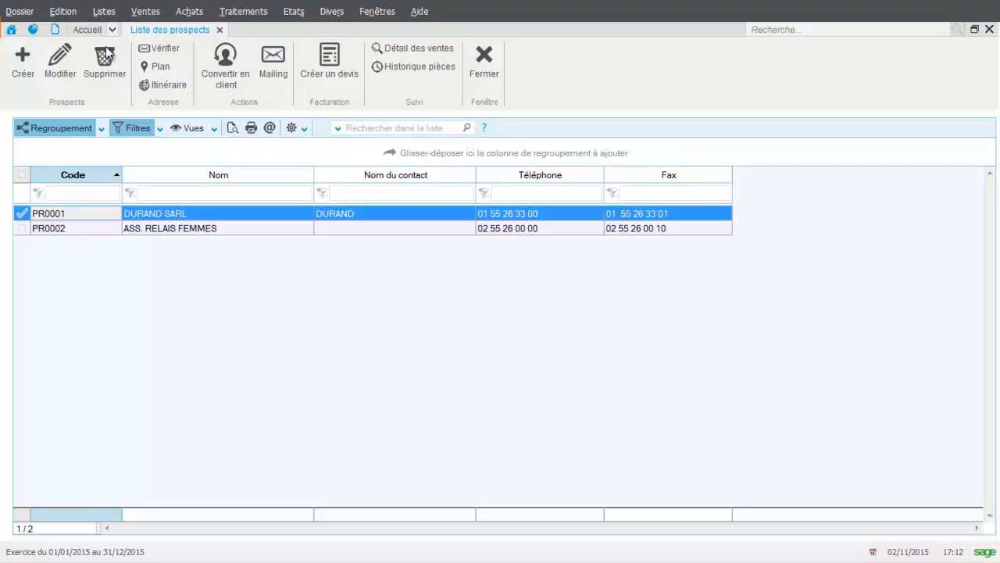
double_click(143, 213)
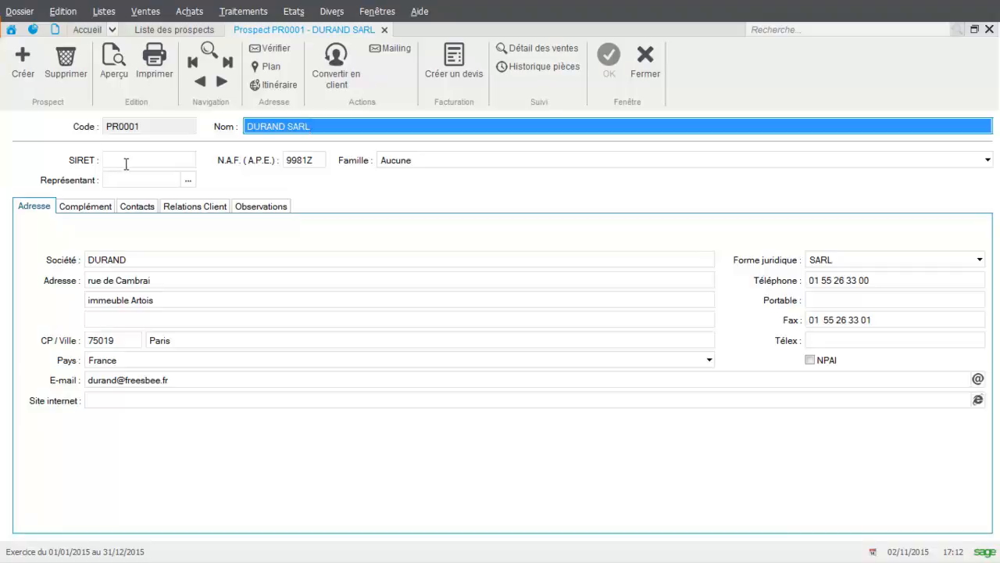
mouse_move(129, 163)
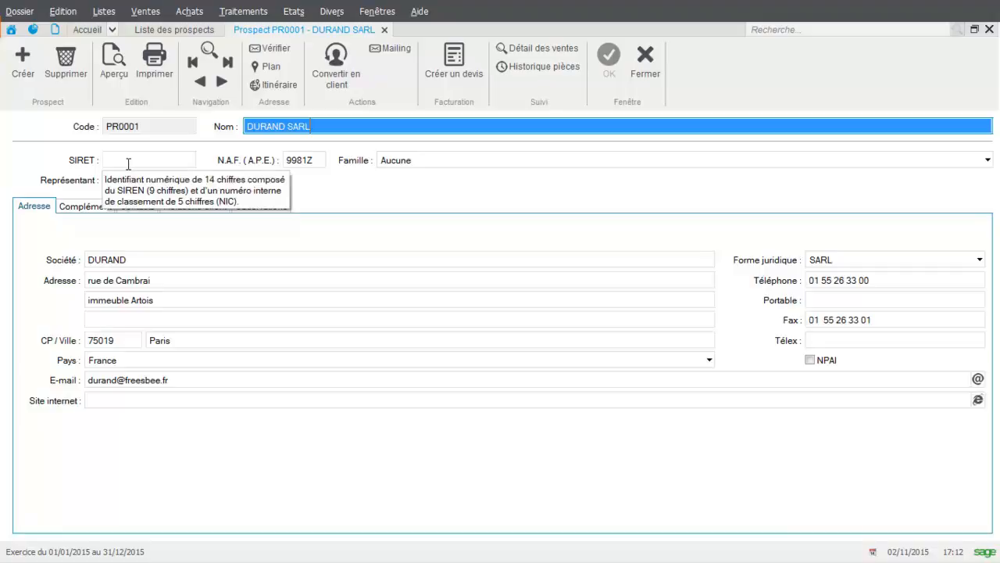
click(450, 157)
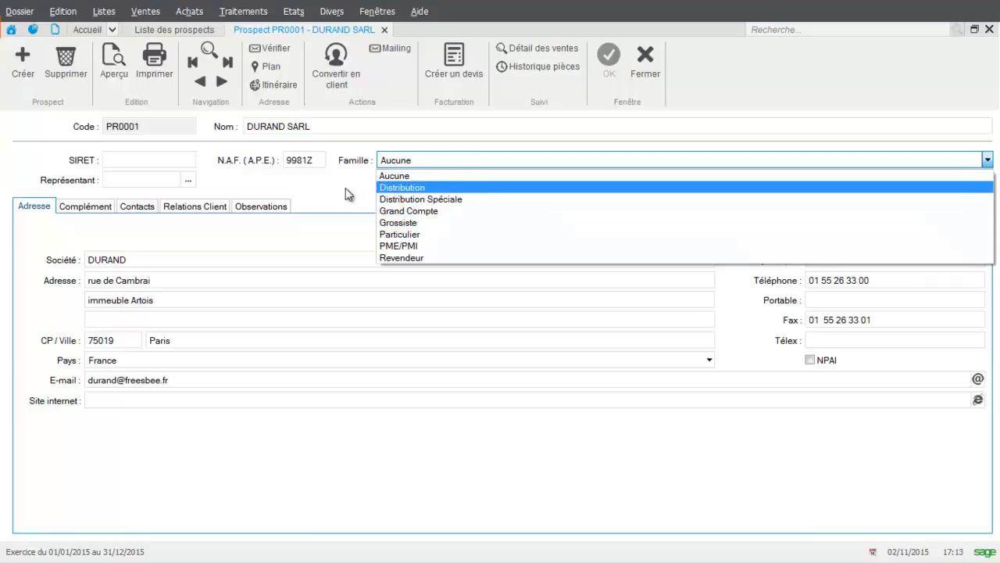
click(396, 188)
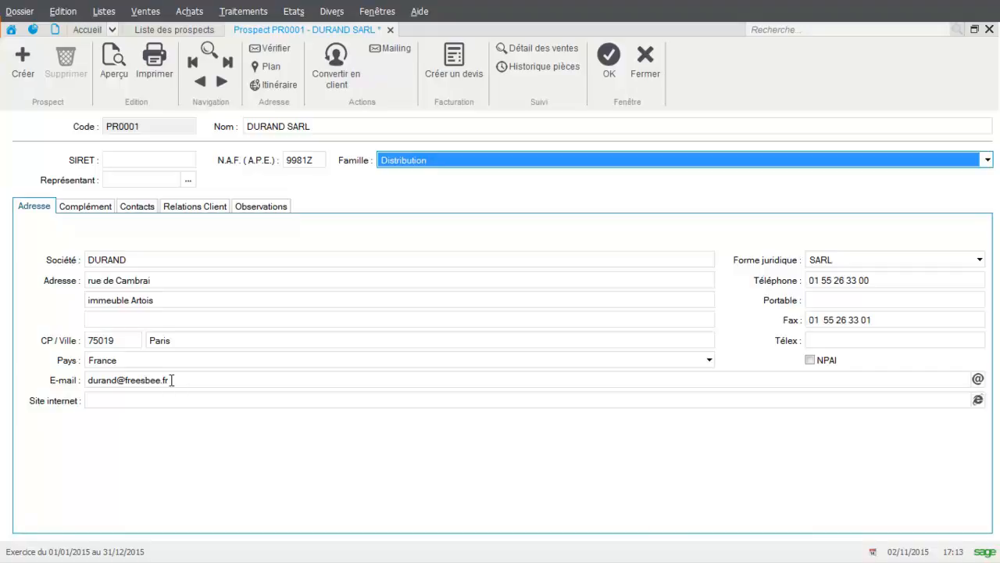
Examine the prospect's complementary information: the VAT mode options, available payment methods, discount rate and price code choices
click(76, 208)
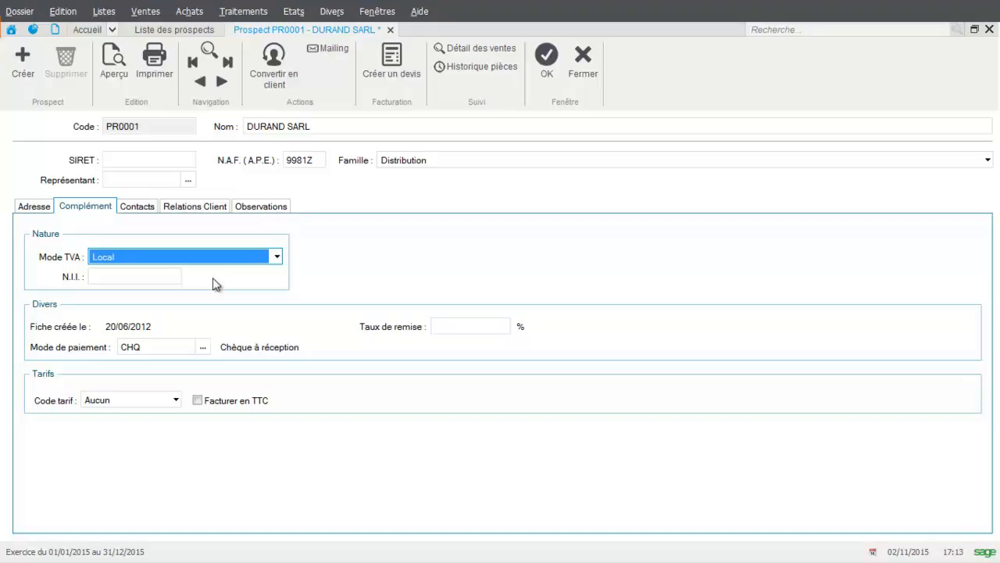
click(276, 257)
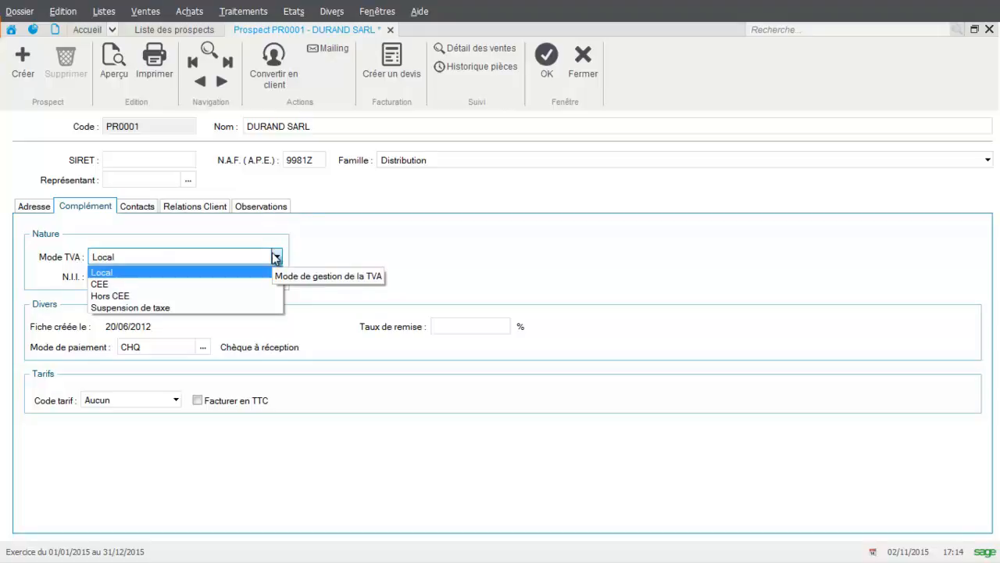
click(243, 280)
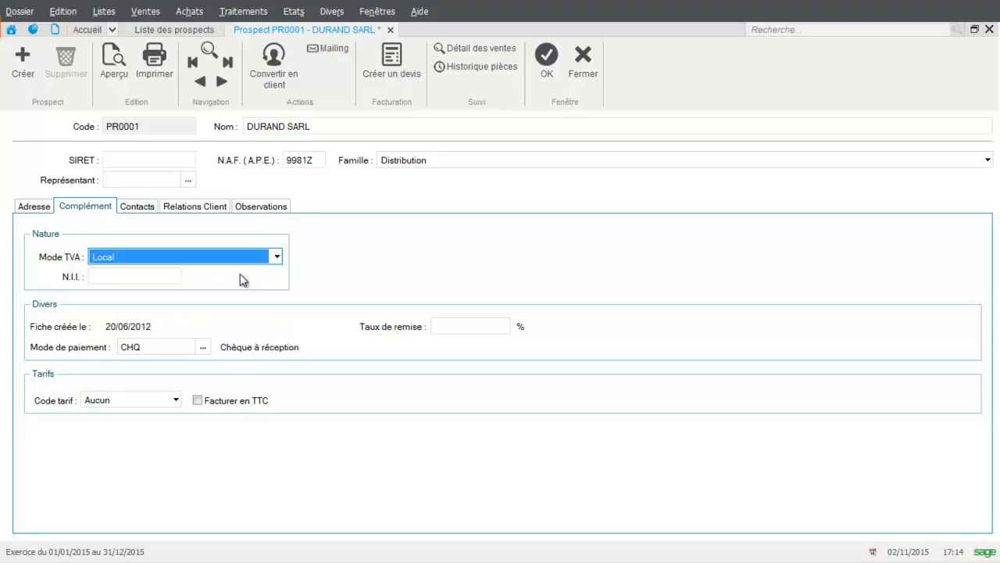
click(203, 347)
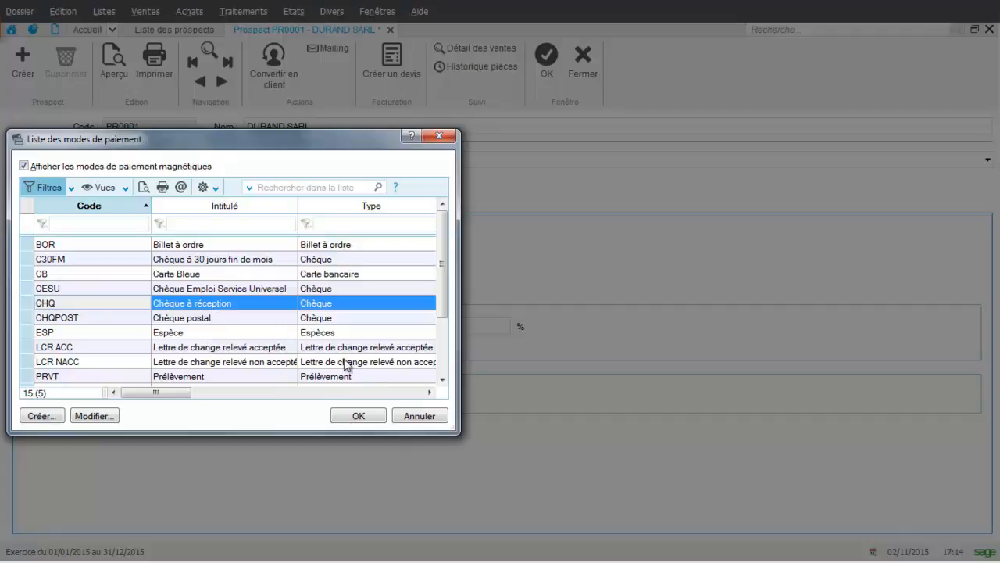
click(403, 418)
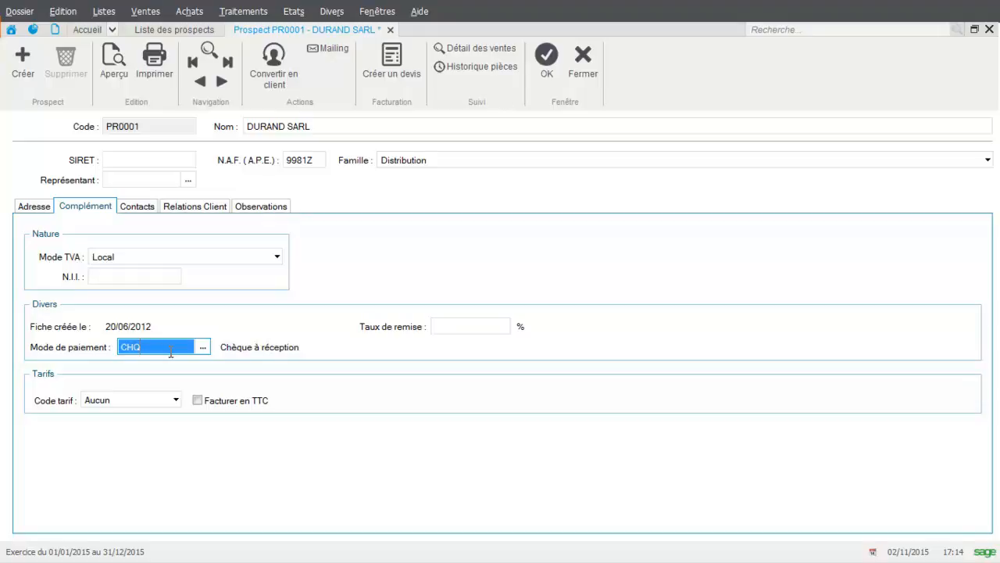
click(492, 324)
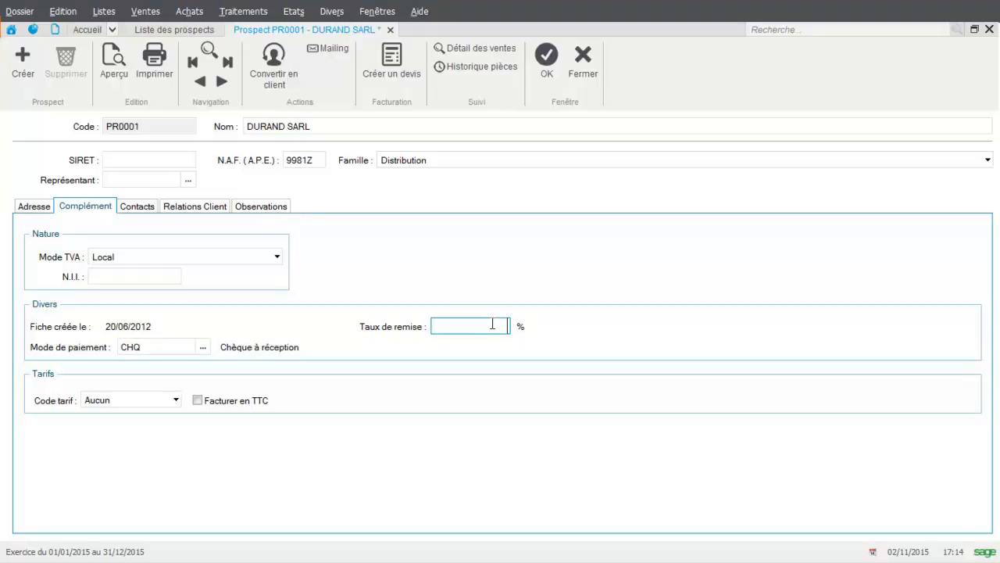
click(176, 400)
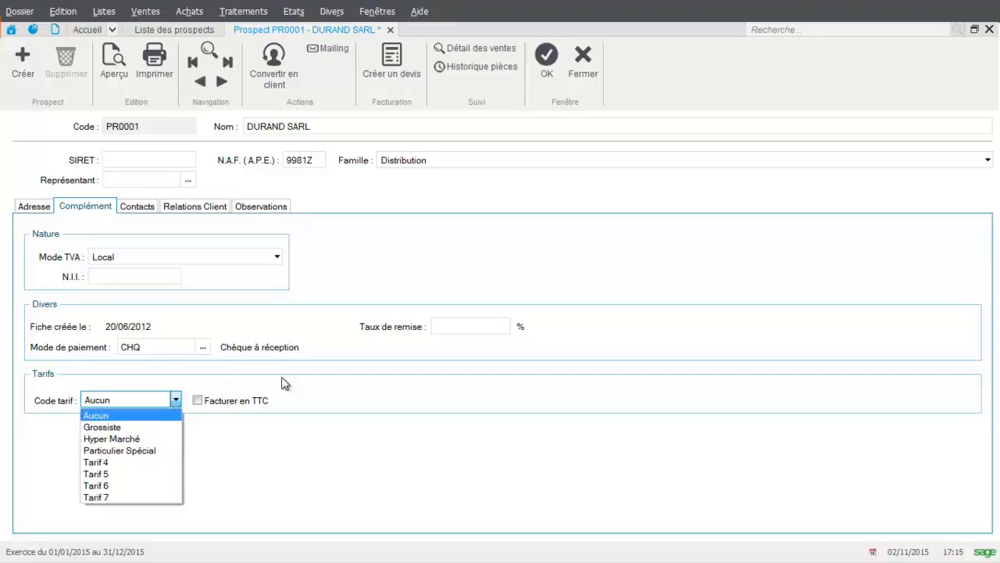
click(295, 444)
Review the prospect's contacts, client relations and observations, and close the record while saving its changes
click(144, 211)
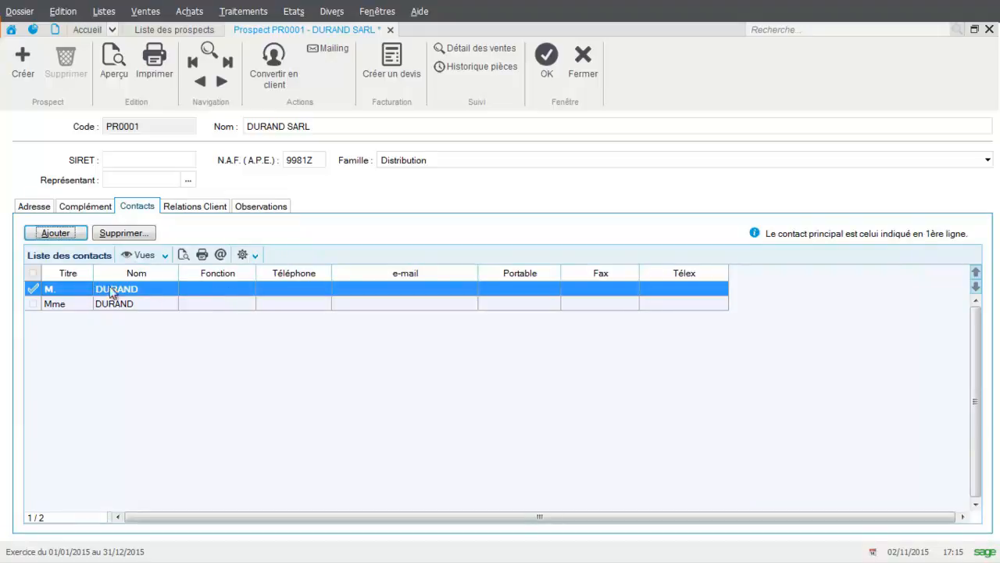
click(205, 207)
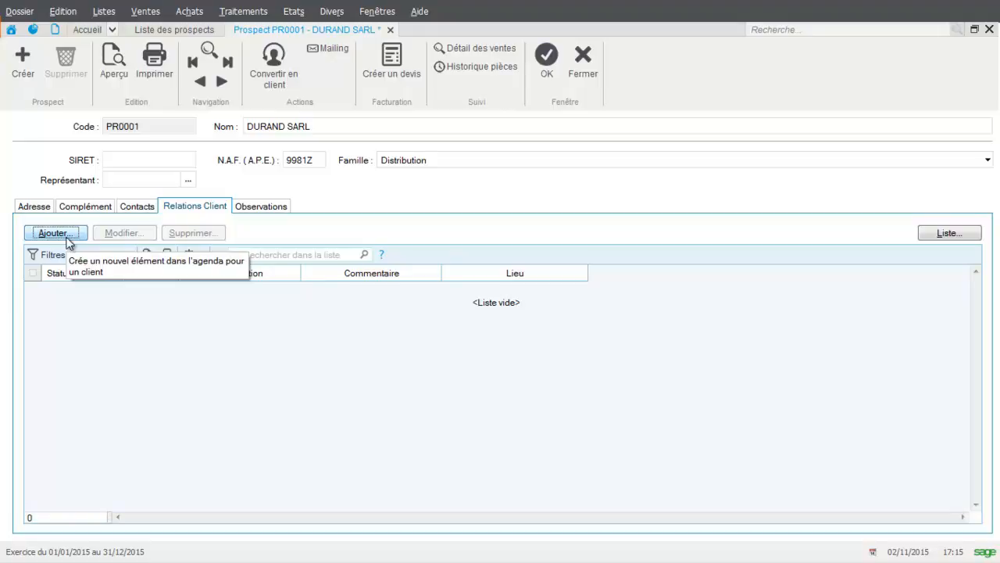
click(276, 208)
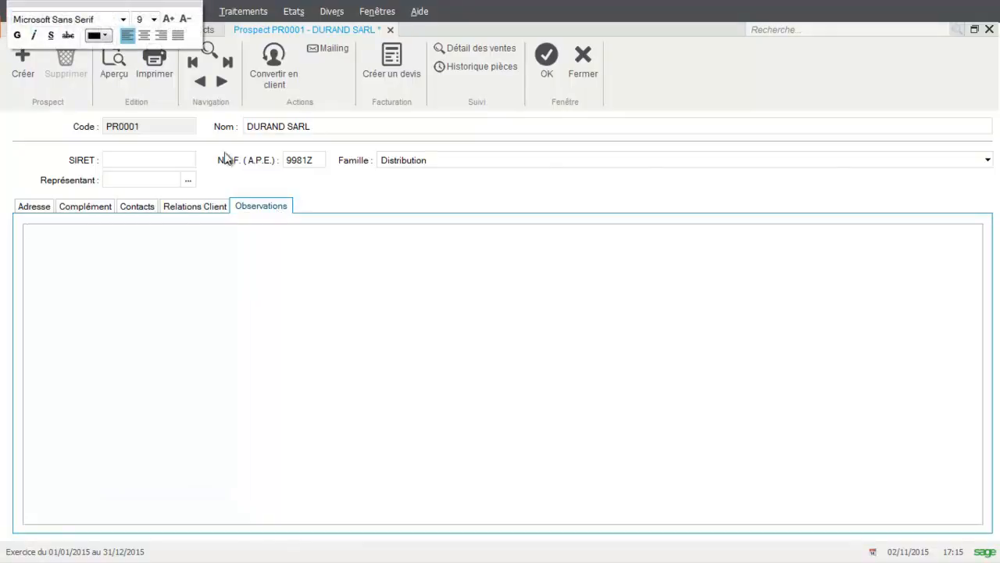
click(584, 69)
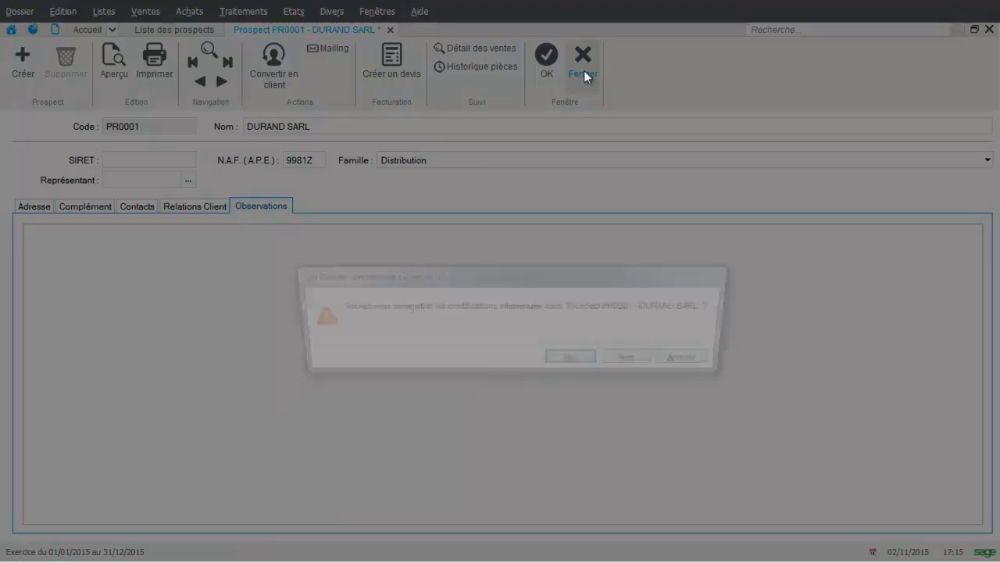
click(578, 362)
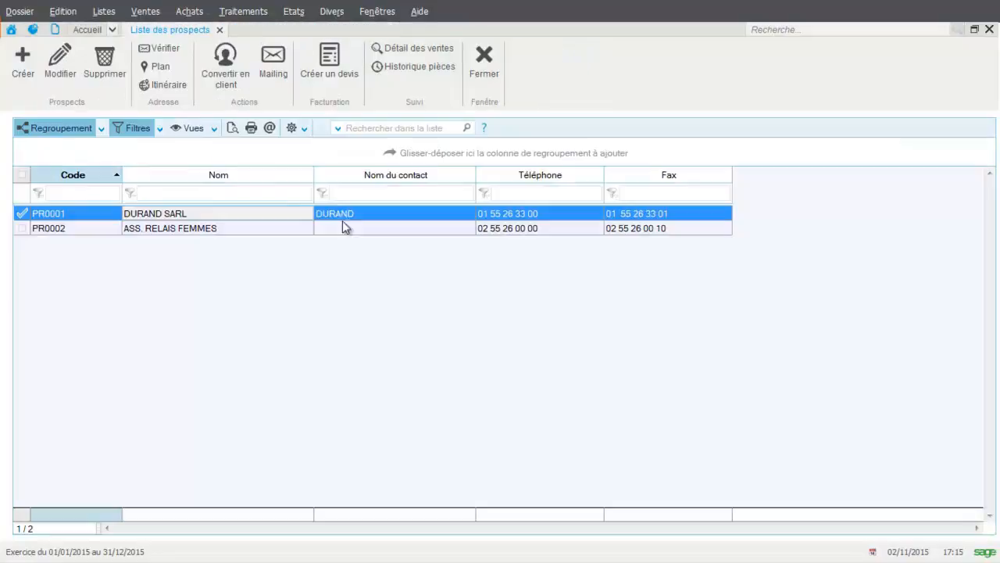
Open the Association Les Châteaux de France record from the client list and examine its billing address and authorised outstanding amount
click(104, 13)
click(112, 34)
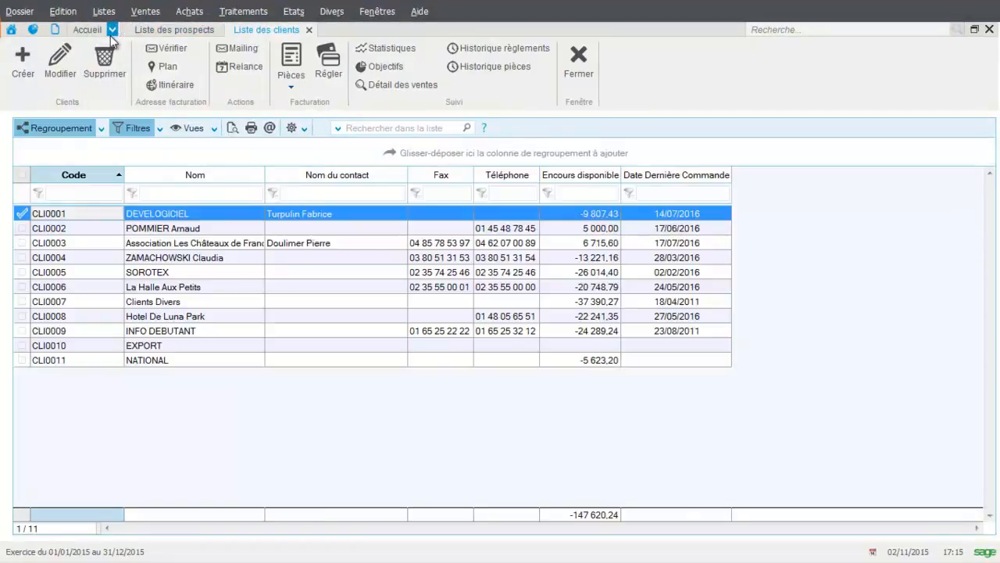
double_click(101, 244)
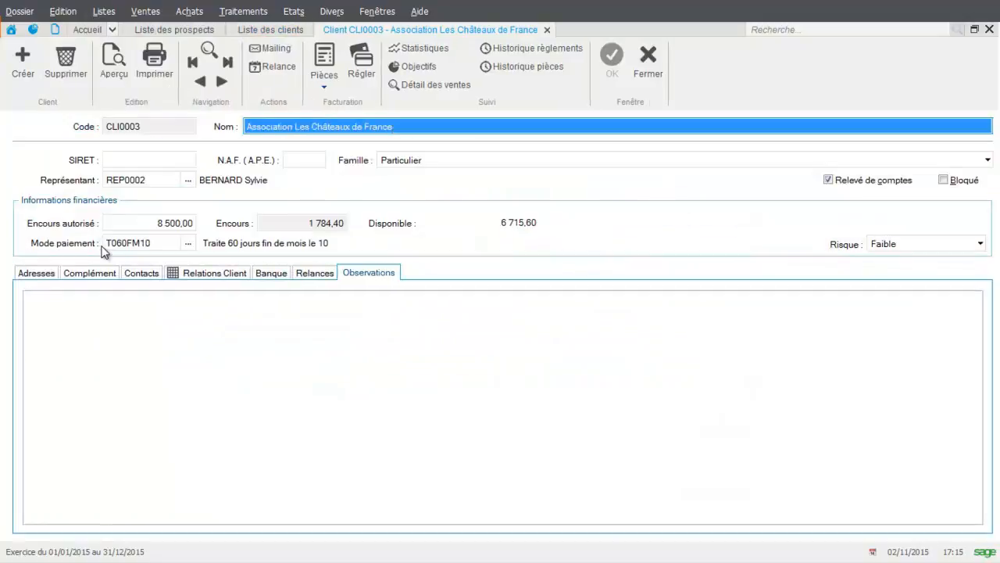
click(32, 274)
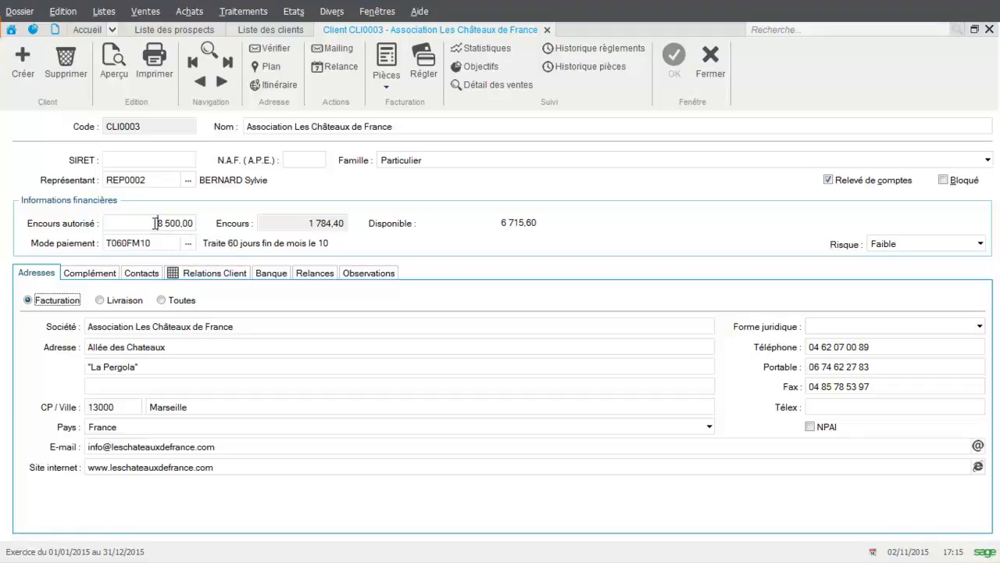
drag(155, 223, 201, 225)
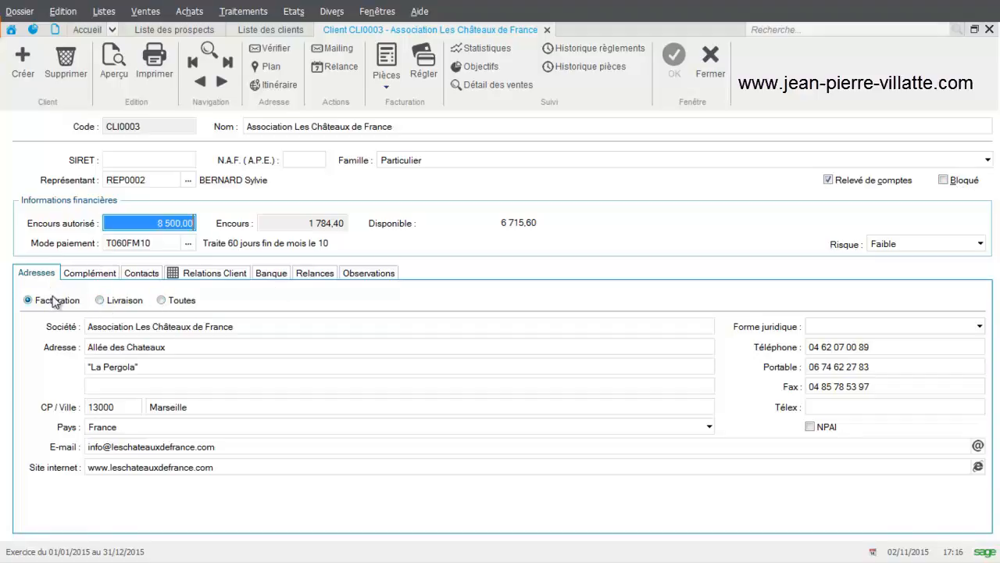
Compare the client's delivery address with the full list of its addresses
click(118, 302)
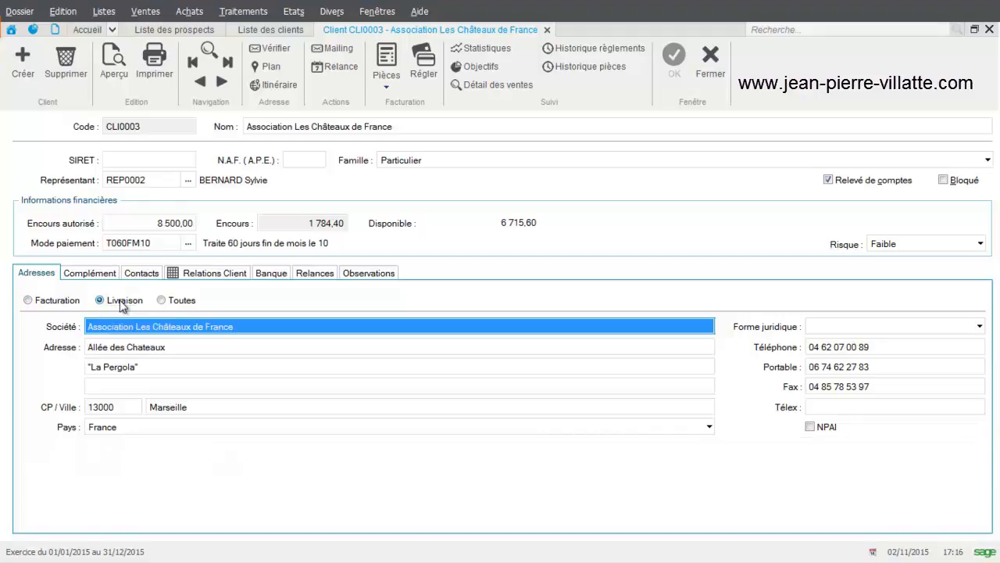
click(174, 302)
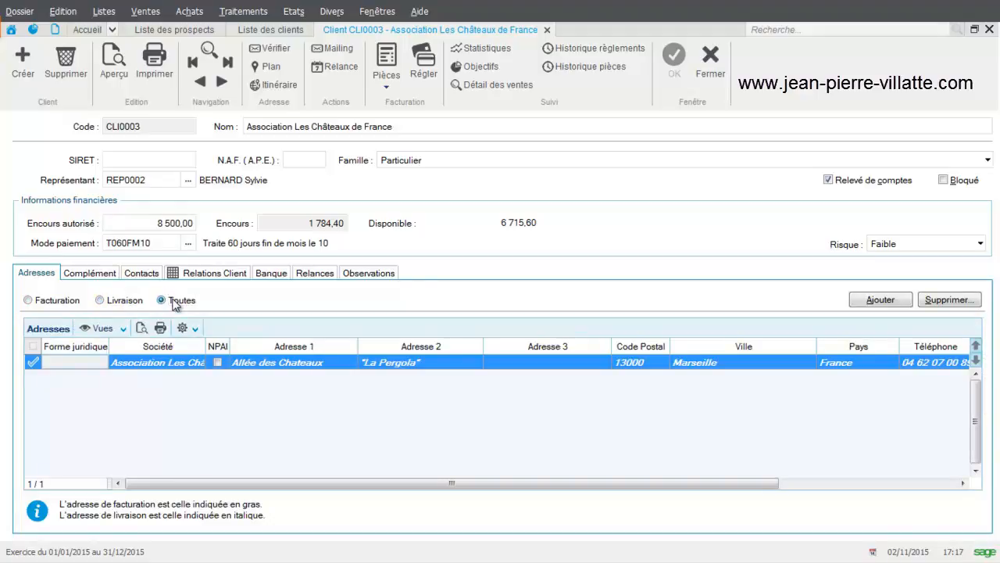
click(123, 301)
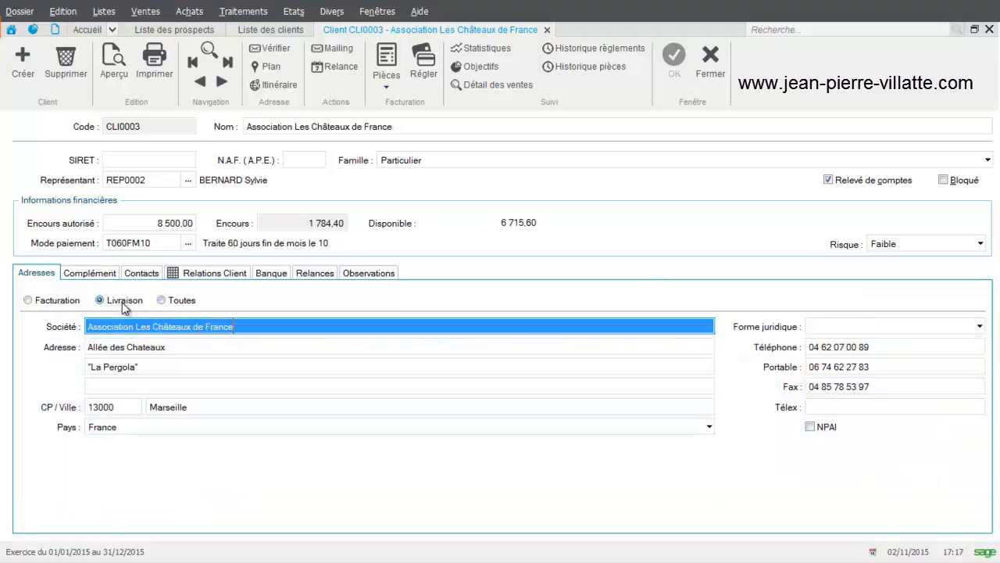
click(162, 301)
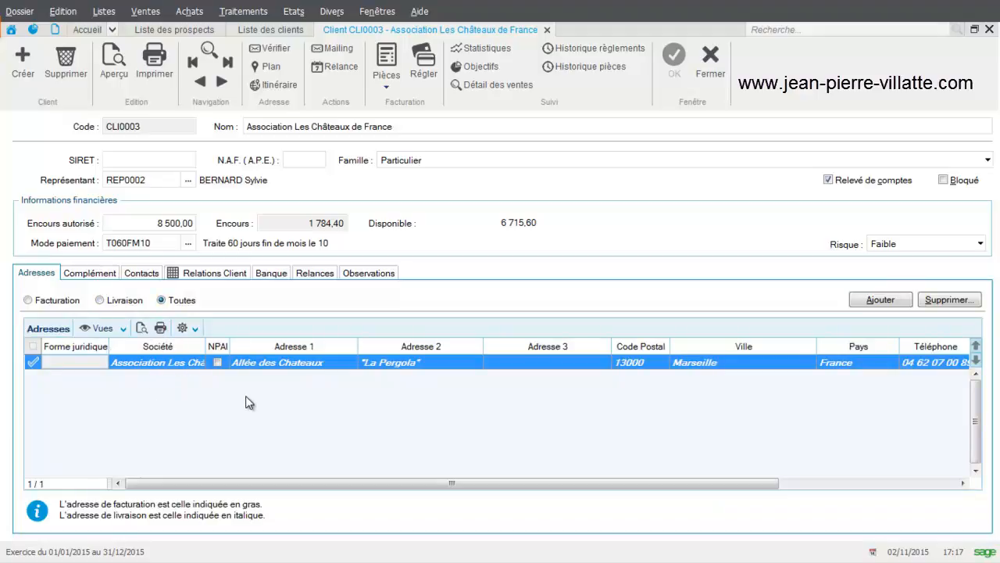
Examine the client's complementary information, including the available business deal codes and the invoice copy count options
click(83, 273)
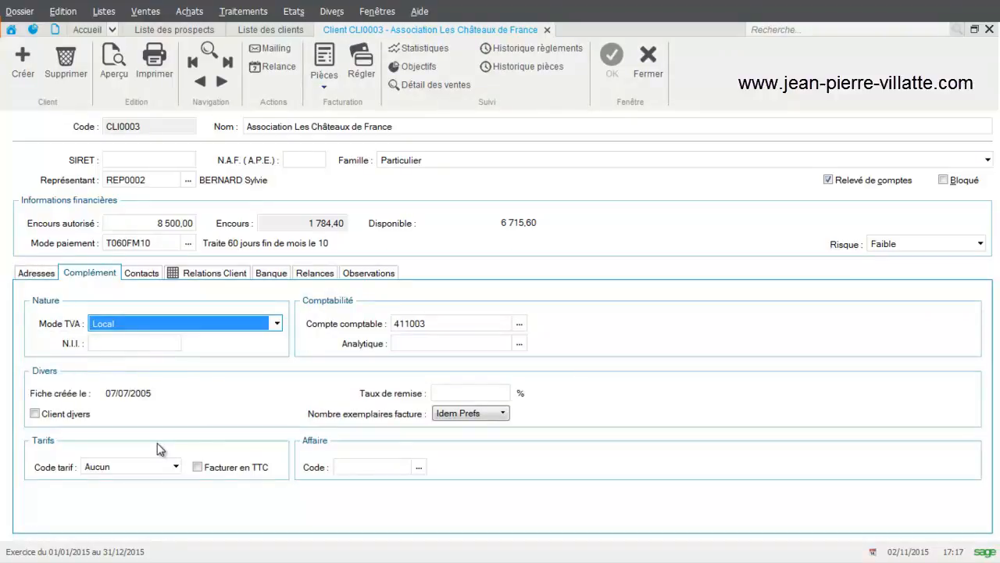
click(383, 466)
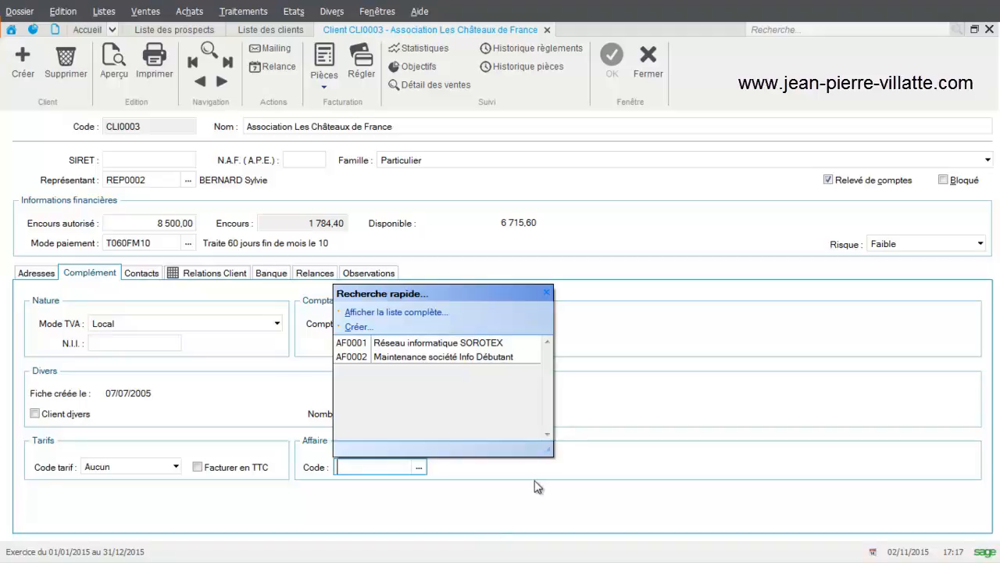
click(546, 292)
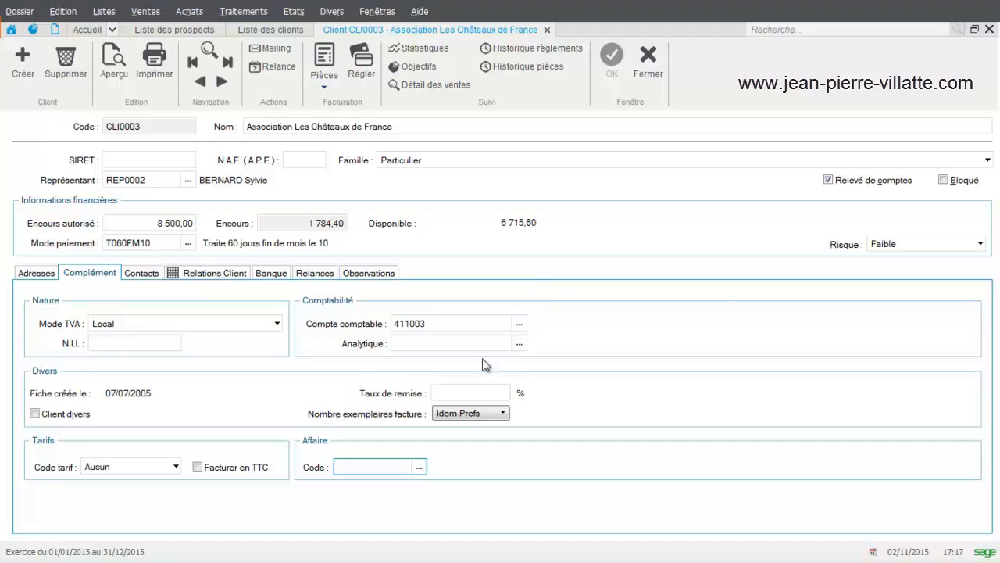
click(454, 412)
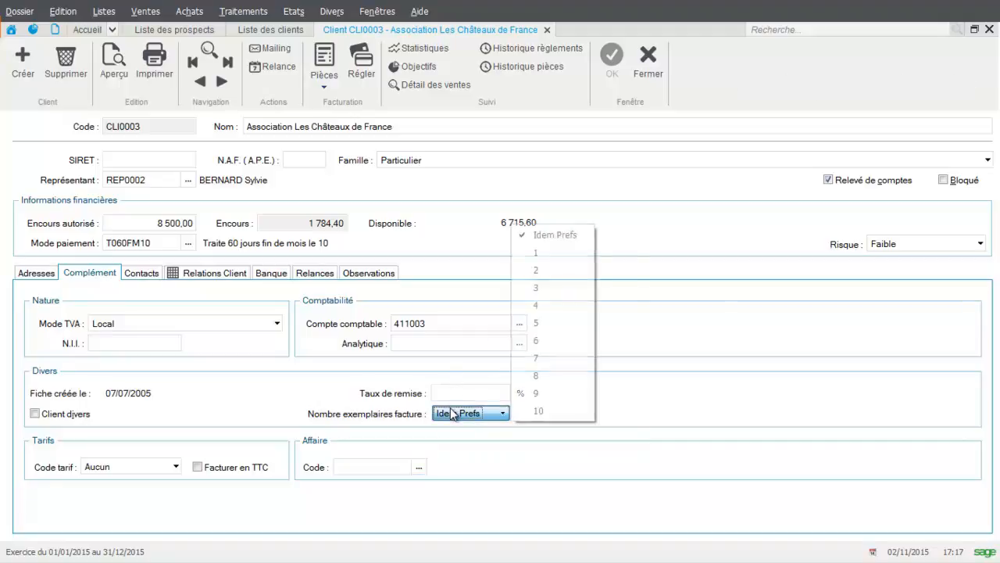
click(333, 400)
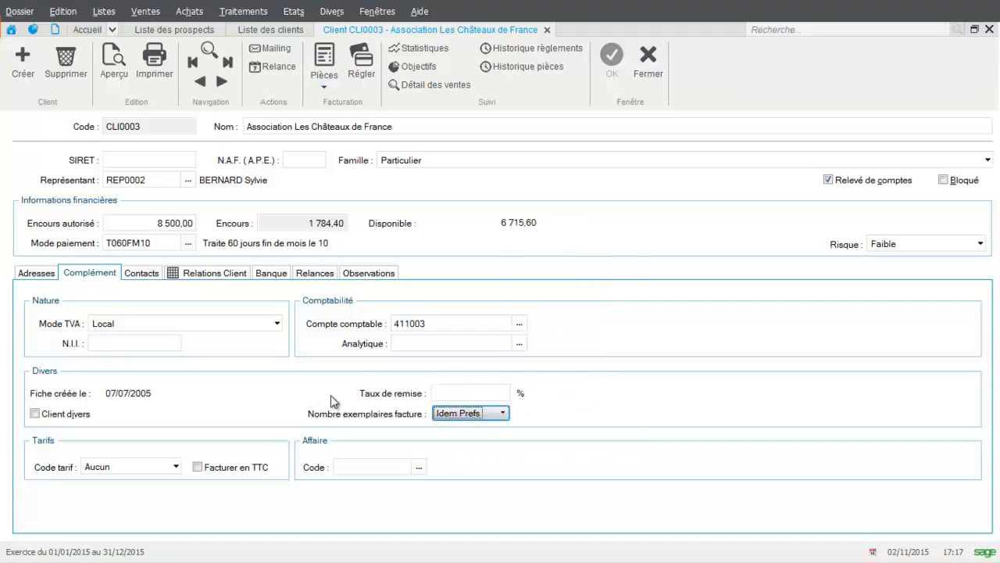
Review the client's contacts, client relations, bank details and reminders, and open its document history
click(145, 277)
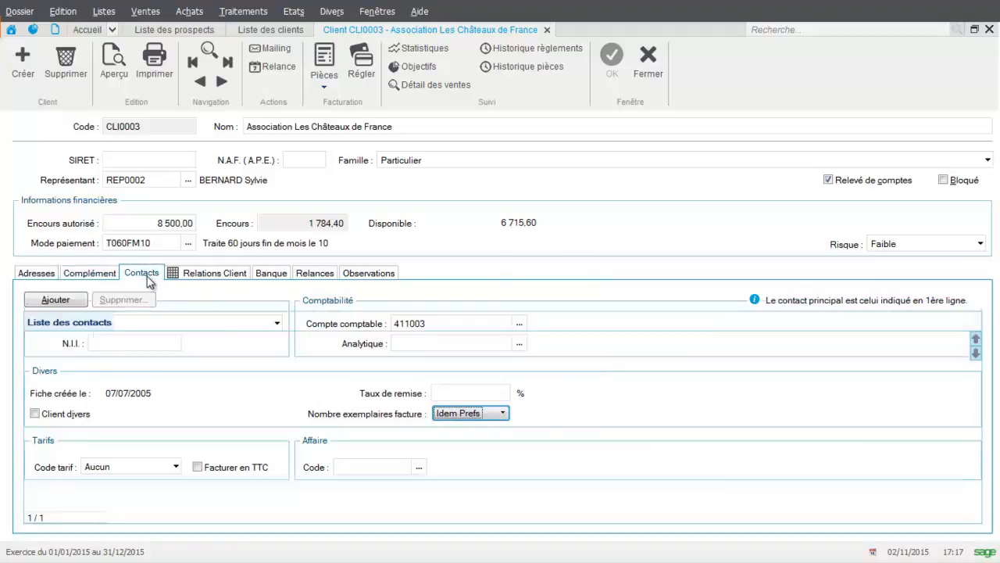
click(205, 275)
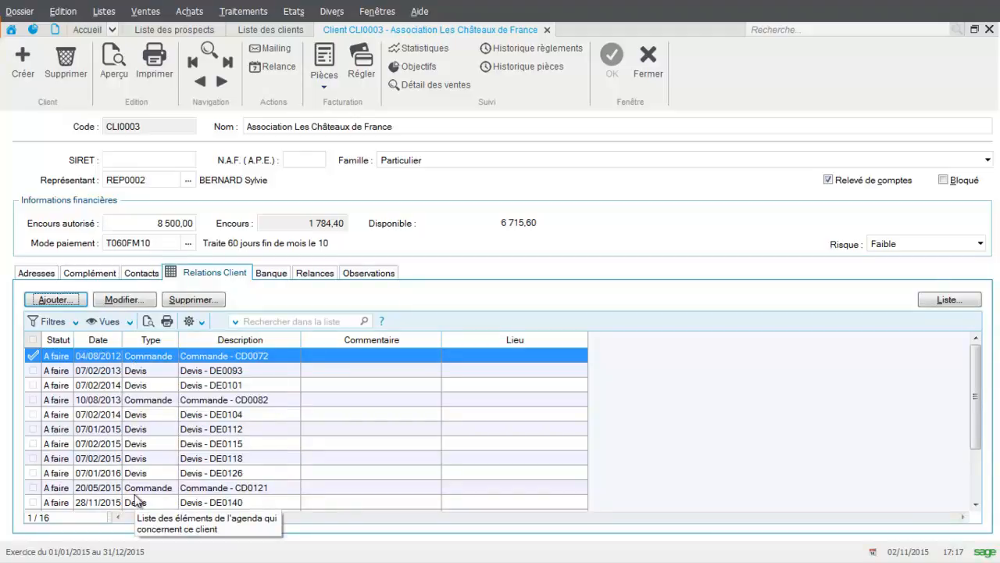
click(277, 275)
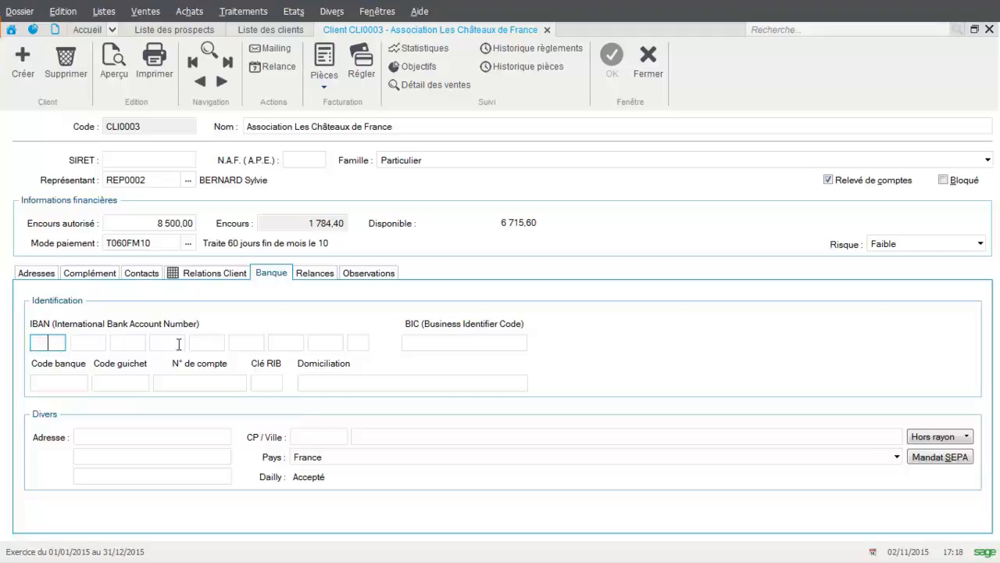
click(323, 275)
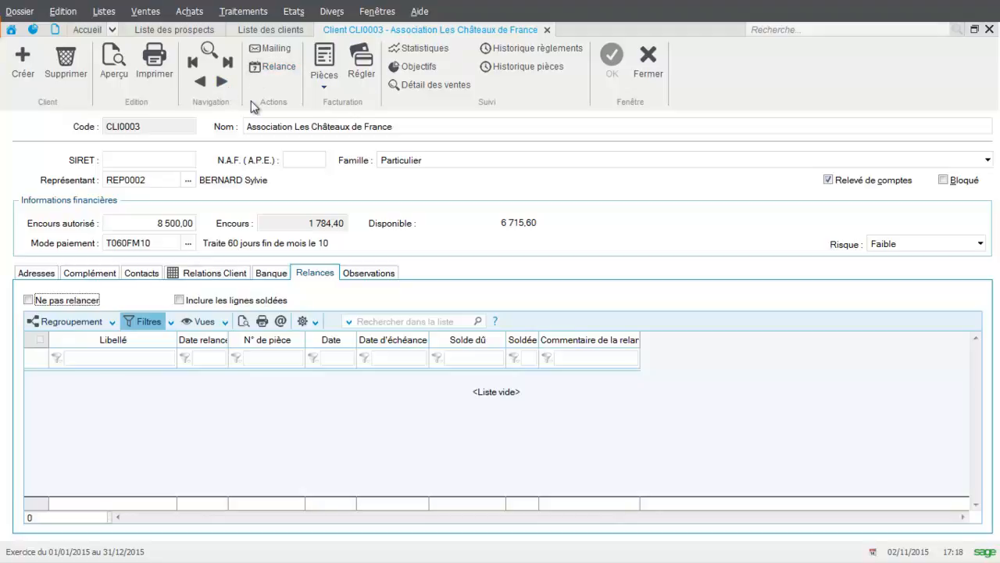
click(514, 68)
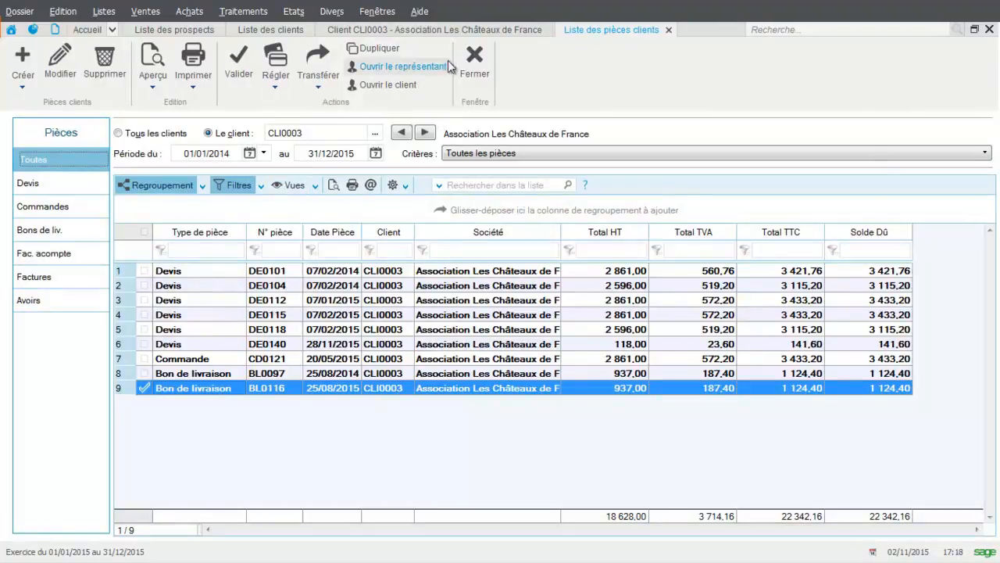
Close the list of the client's documents and review the client's payment history
click(475, 61)
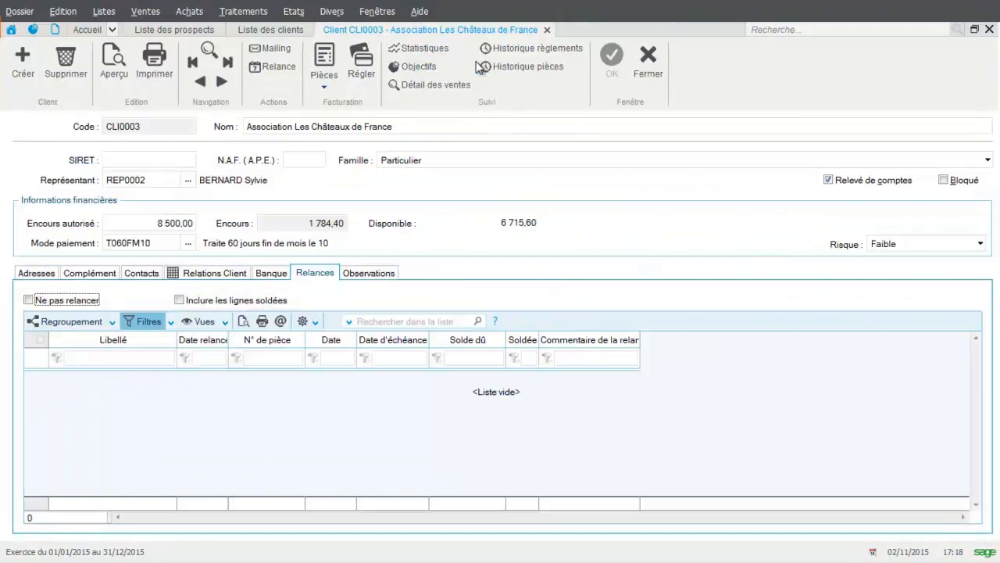
click(551, 53)
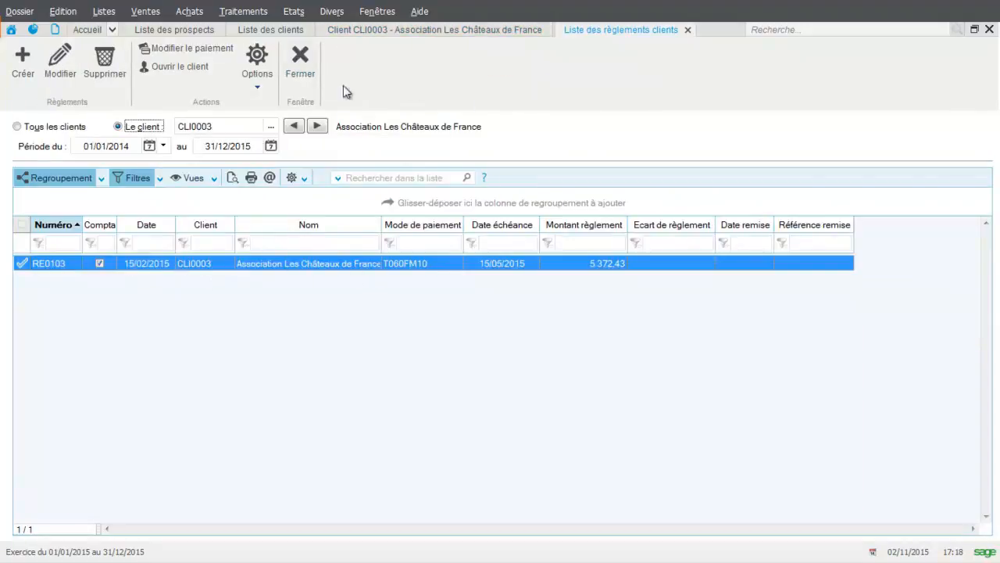
click(294, 85)
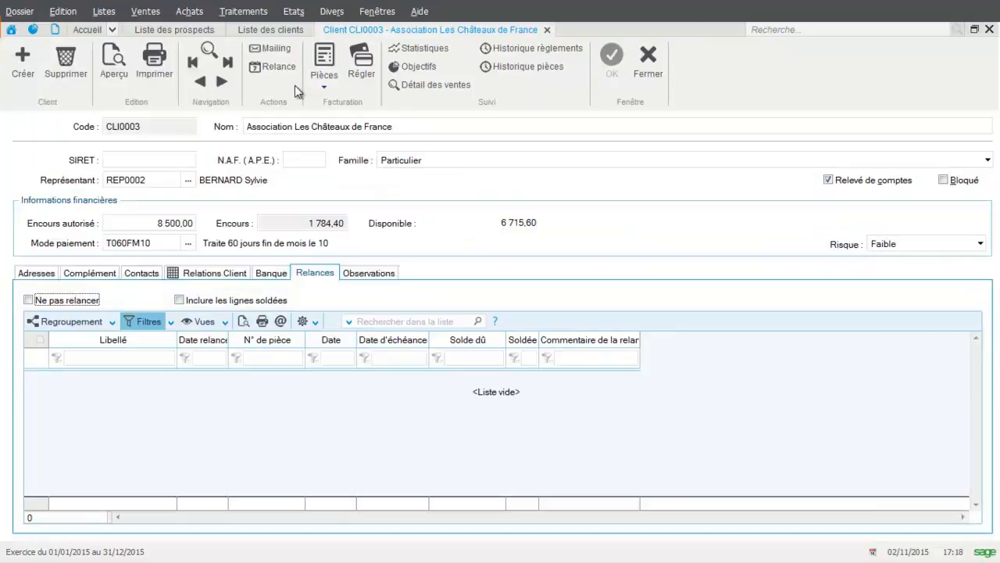
Examine the client's monthly statistics for January to December 2015 and the line-by-line detail of the client's sales
click(442, 57)
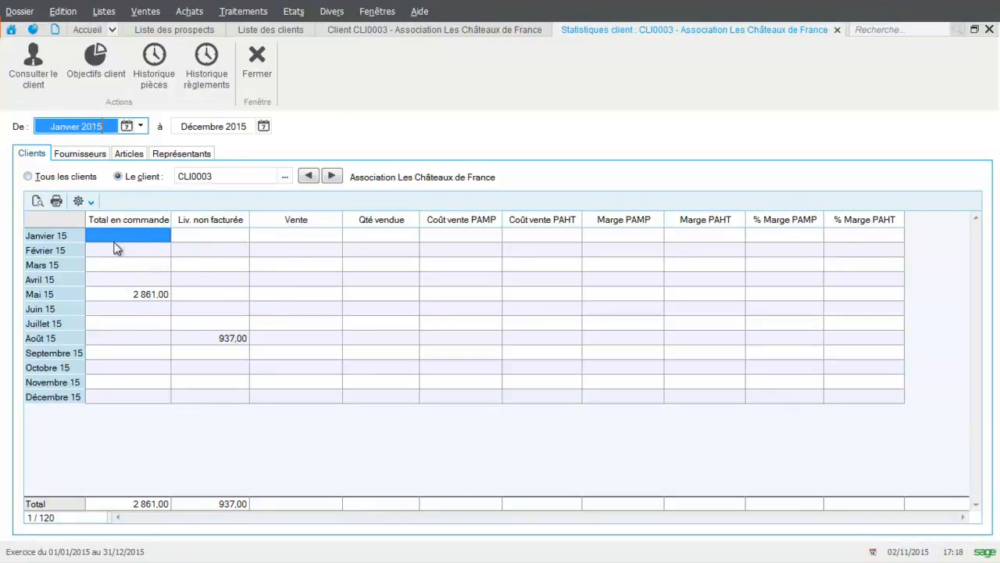
click(258, 68)
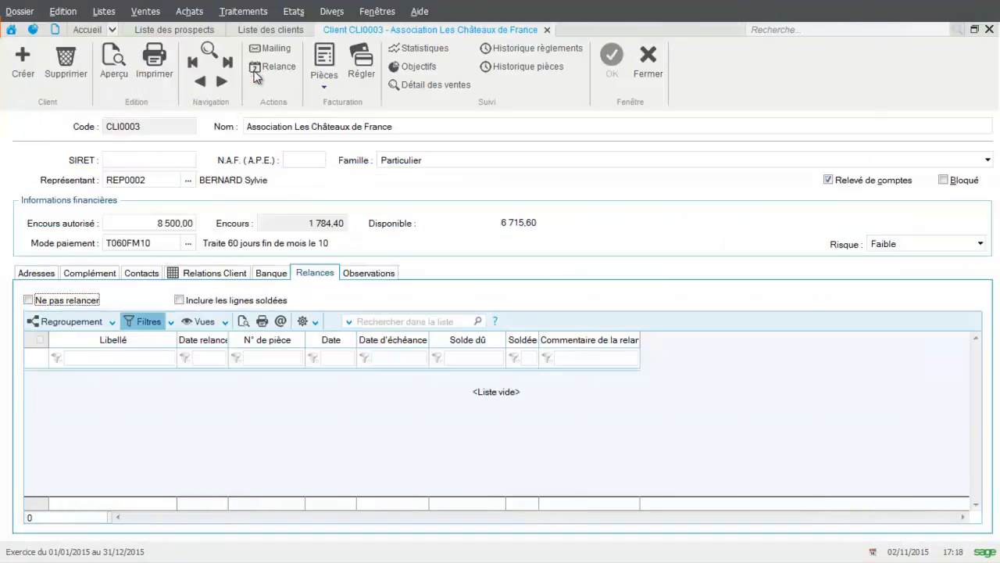
click(426, 85)
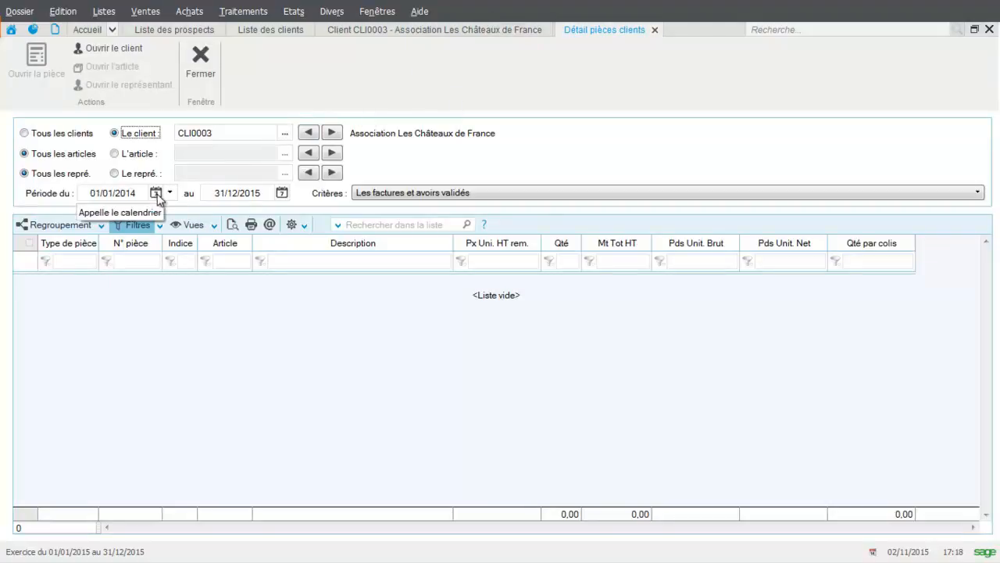
click(201, 71)
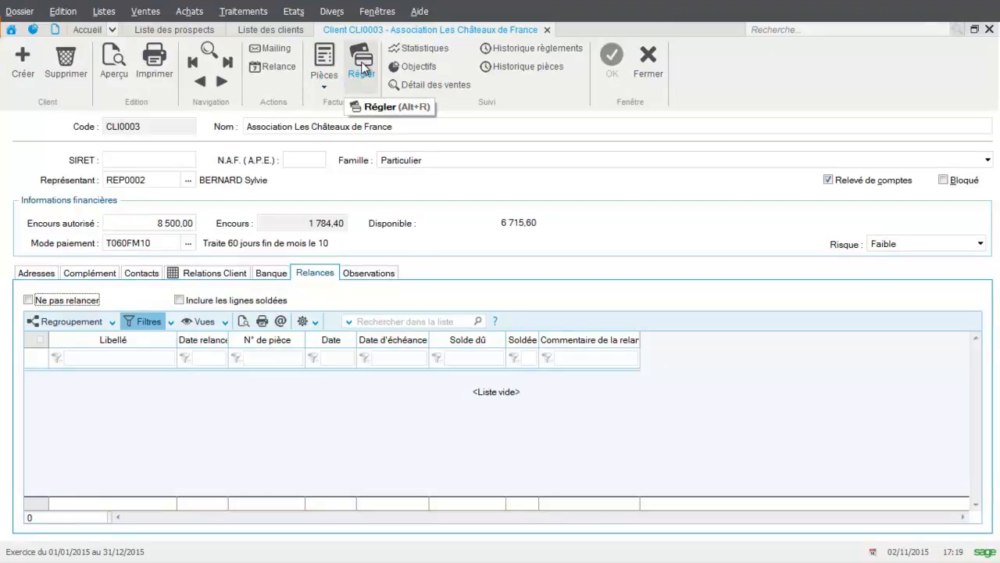
Review which document types can be created directly from the client record, and close the record to return to the client list
click(328, 85)
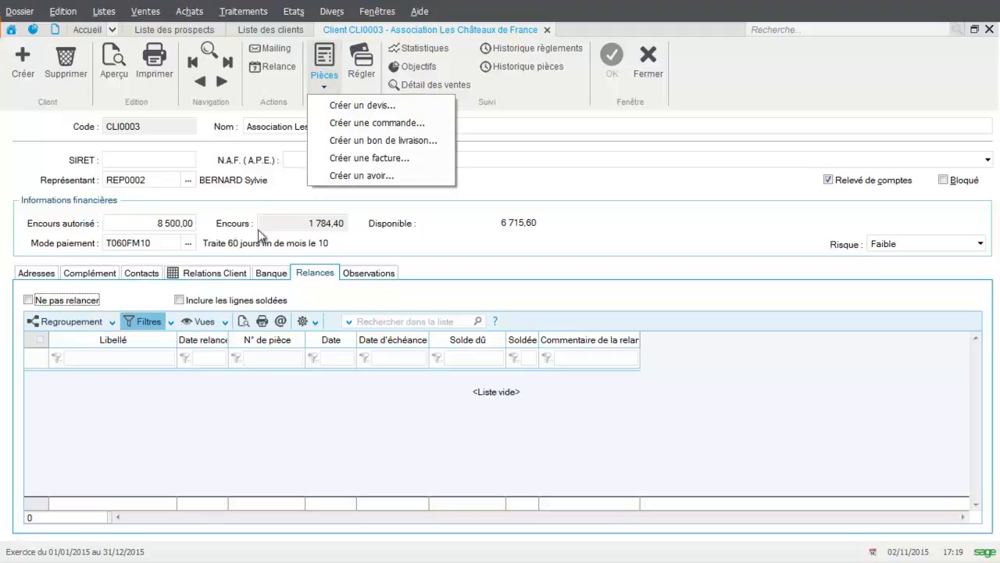
click(648, 61)
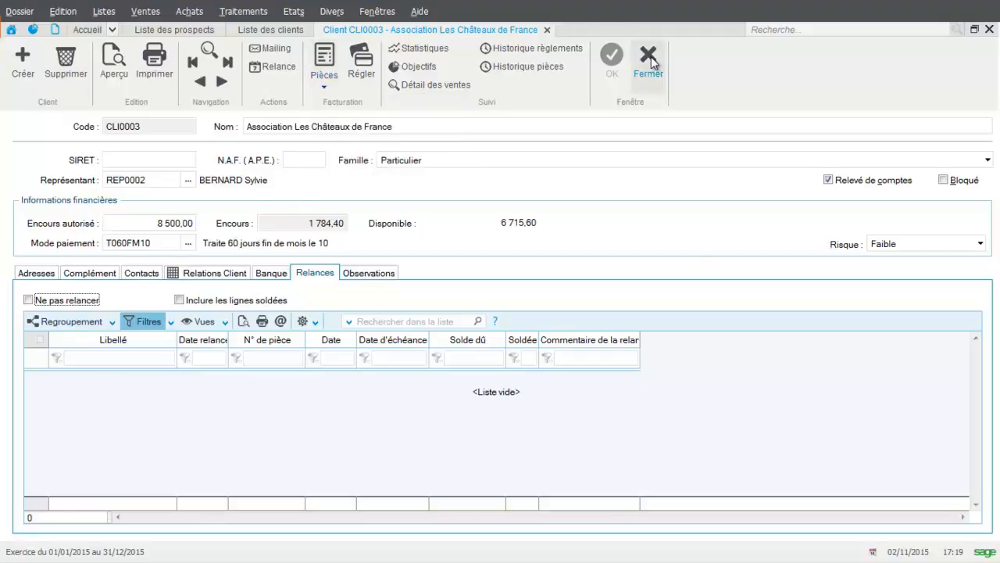
click(650, 60)
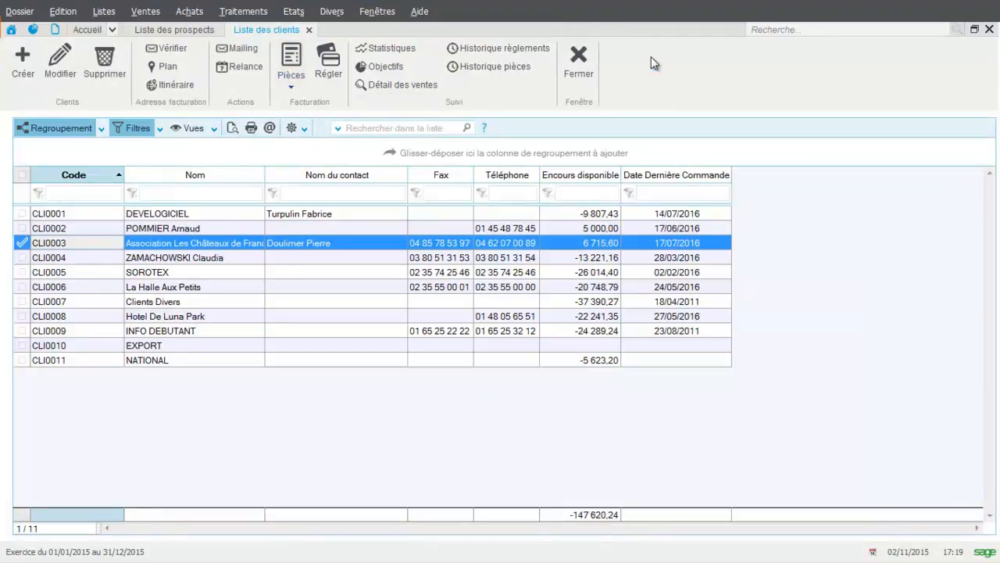